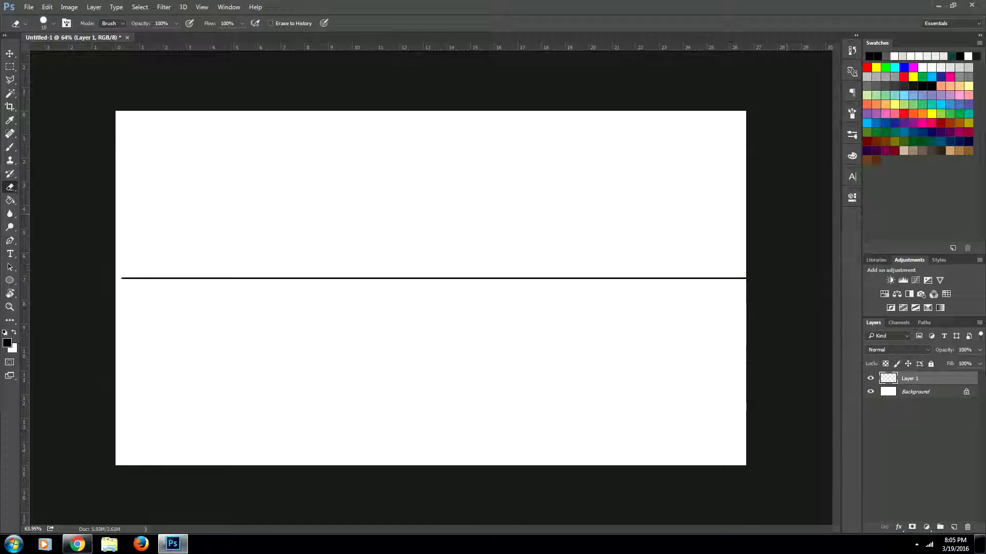
# Step: With the brush on a new layer, dot the left and right vanishing points at the horizon's ends
pyautogui.press('b')
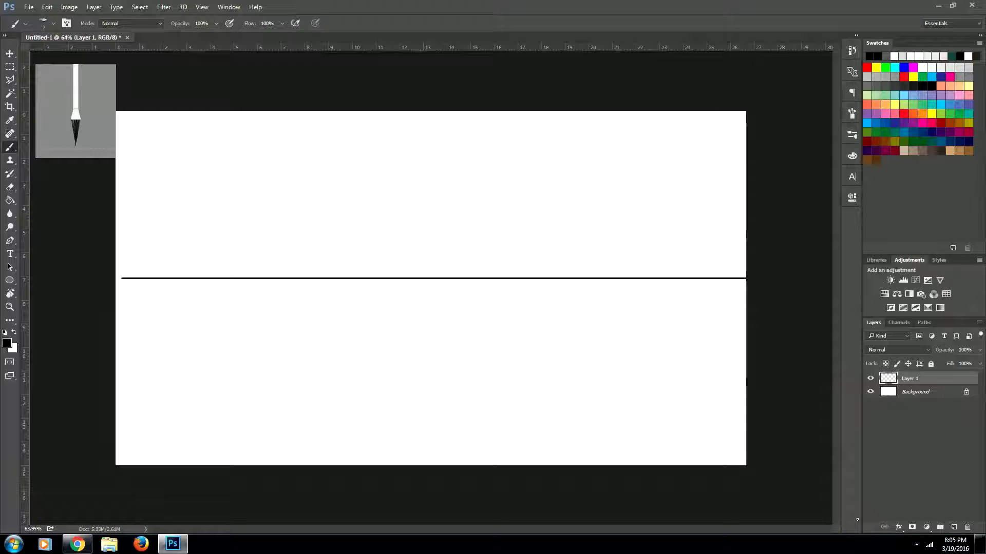
pyautogui.click(955, 528)
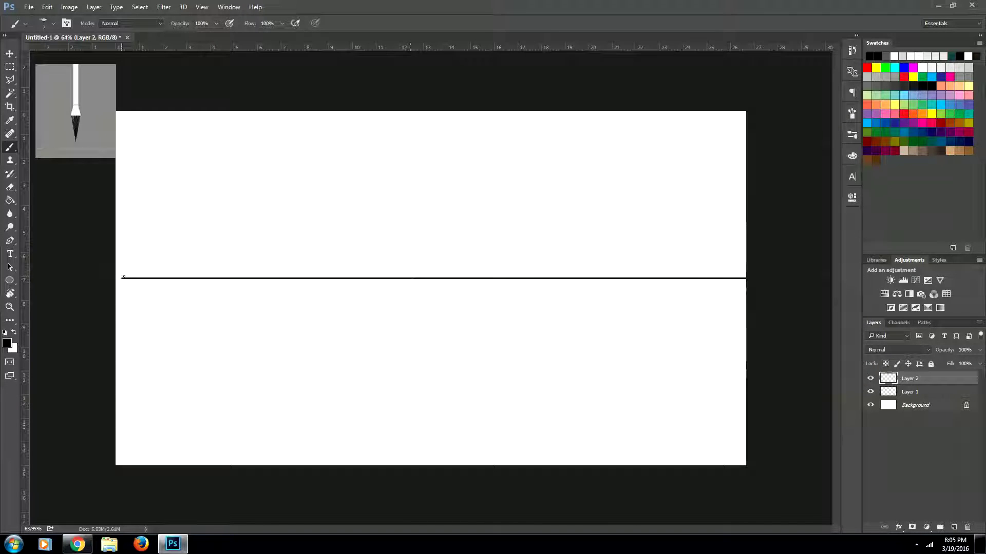
pyautogui.click(124, 277)
pyautogui.click(742, 277)
# Step: On a new layer, paint a vertical front edge across the horizon and shift it left of centre
pyautogui.click(953, 527)
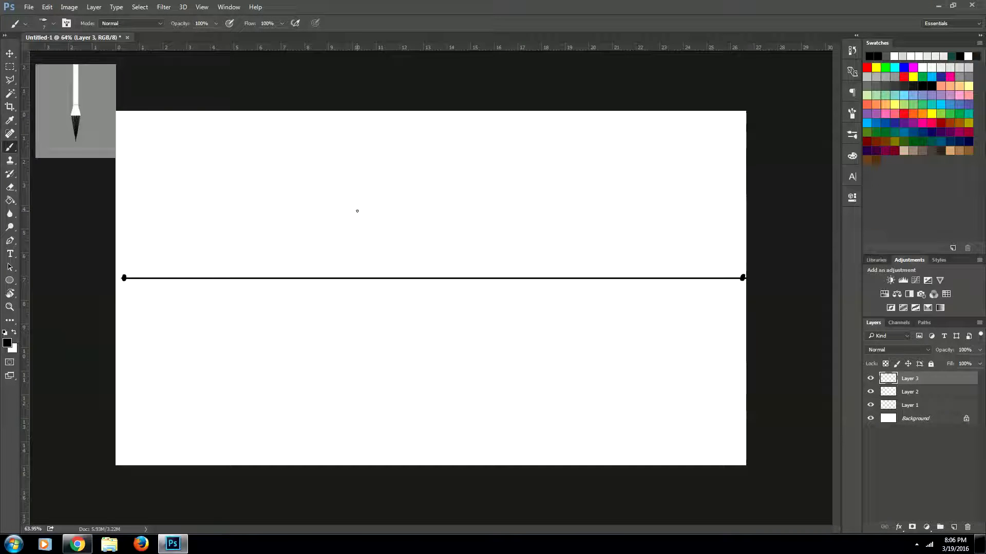
pyautogui.moveTo(357, 210)
pyautogui.mouseDown()
pyautogui.moveTo(352, 370)
pyautogui.moveTo(351, 346)
pyautogui.mouseUp()
pyautogui.press('v')
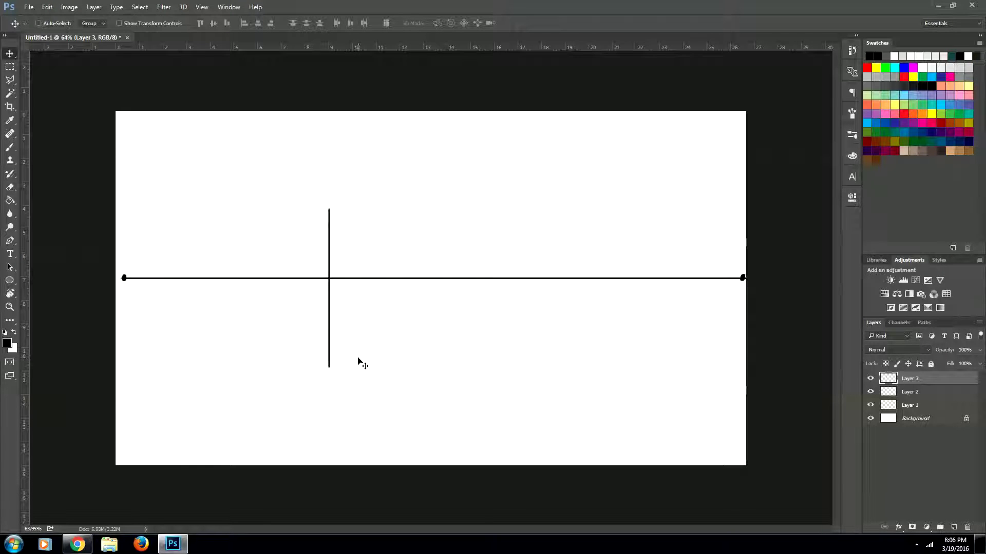
pyautogui.press('b')
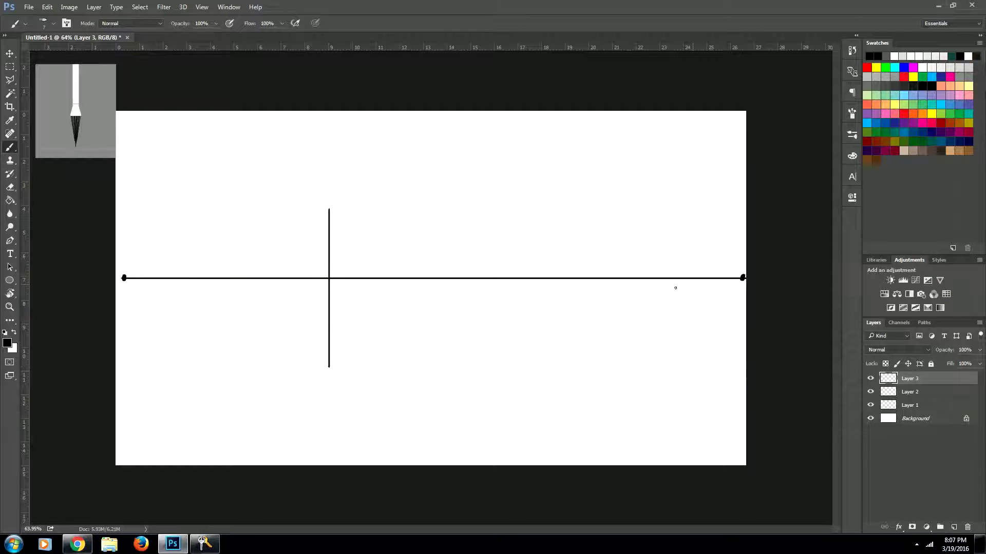
# Step: Link the front edge's top and bottom to both vanishing points, then add left and right vertical edges
pyautogui.keyDown('shift'); pyautogui.click(742, 277); pyautogui.keyUp('shift')
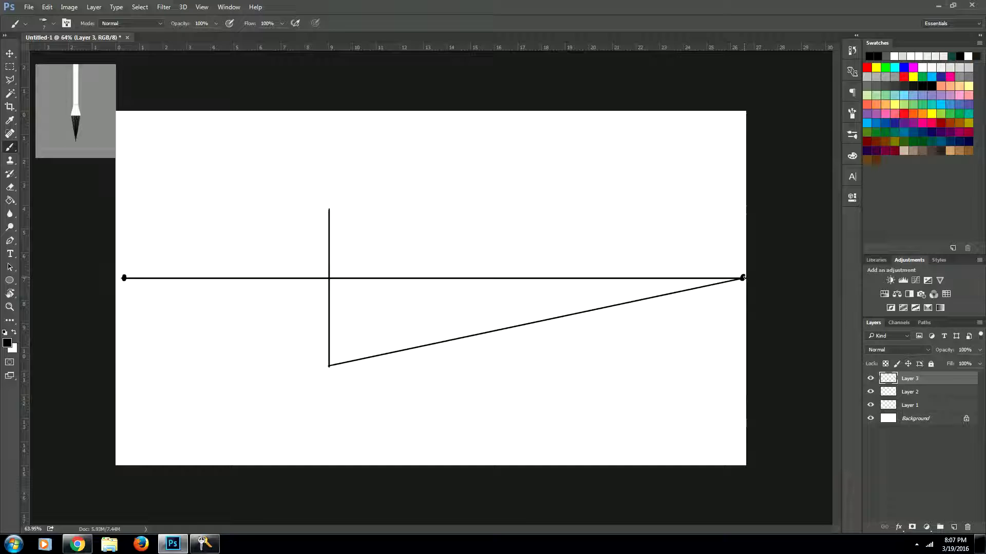
pyautogui.keyDown('shift'); pyautogui.click(329, 208); pyautogui.keyUp('shift')
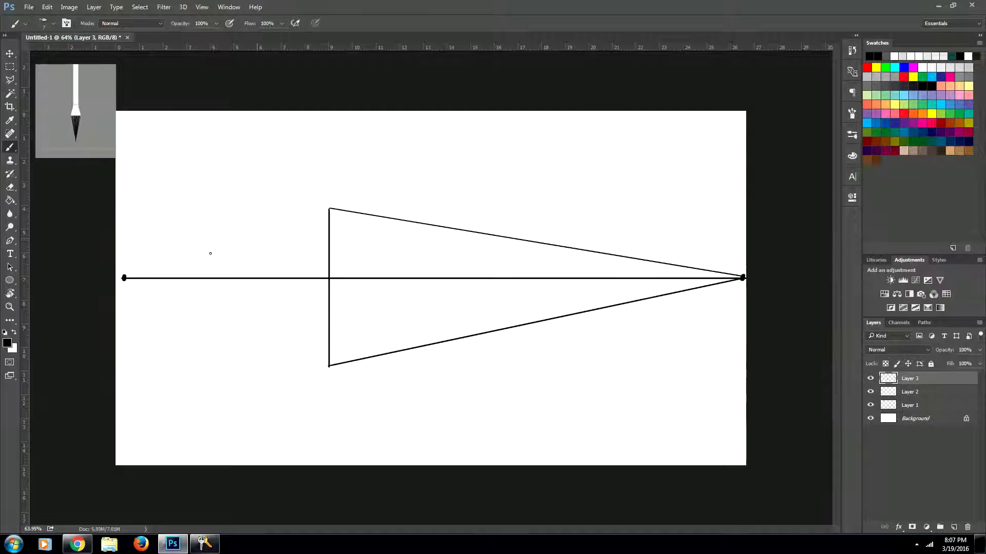
pyautogui.keyDown('shift'); pyautogui.click(124, 277); pyautogui.keyUp('shift')
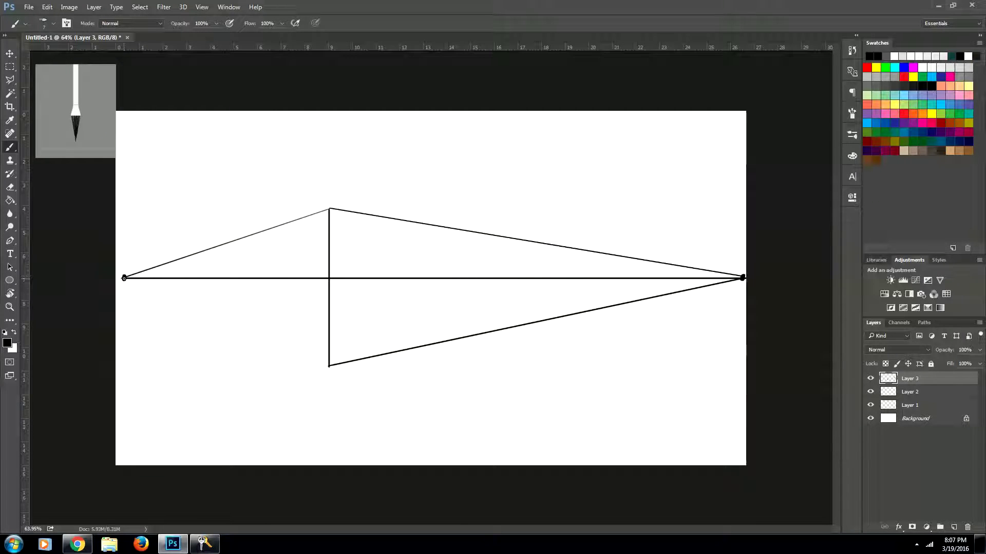
pyautogui.keyDown('shift'); pyautogui.click(329, 366); pyautogui.keyUp('shift')
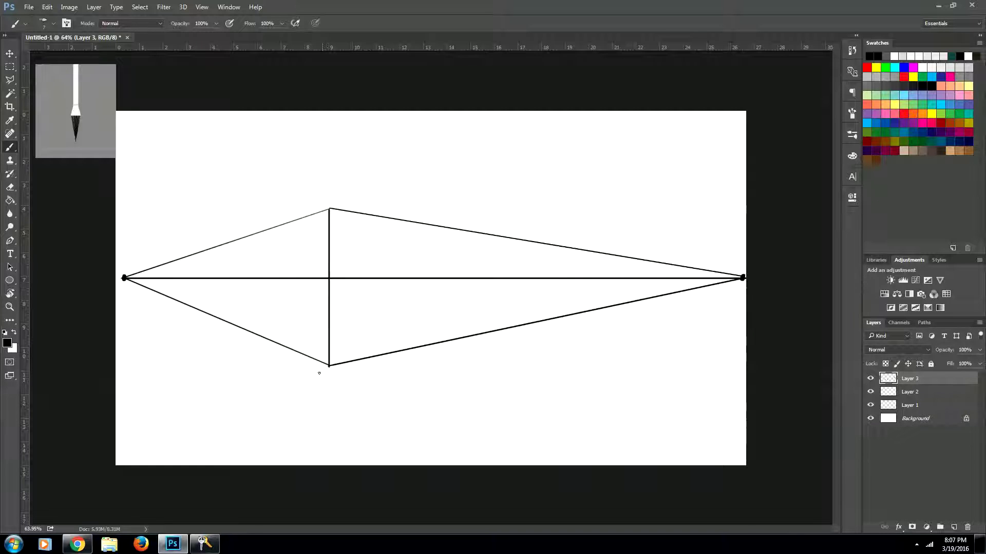
pyautogui.moveTo(249, 330); pyautogui.dragTo(248, 237)
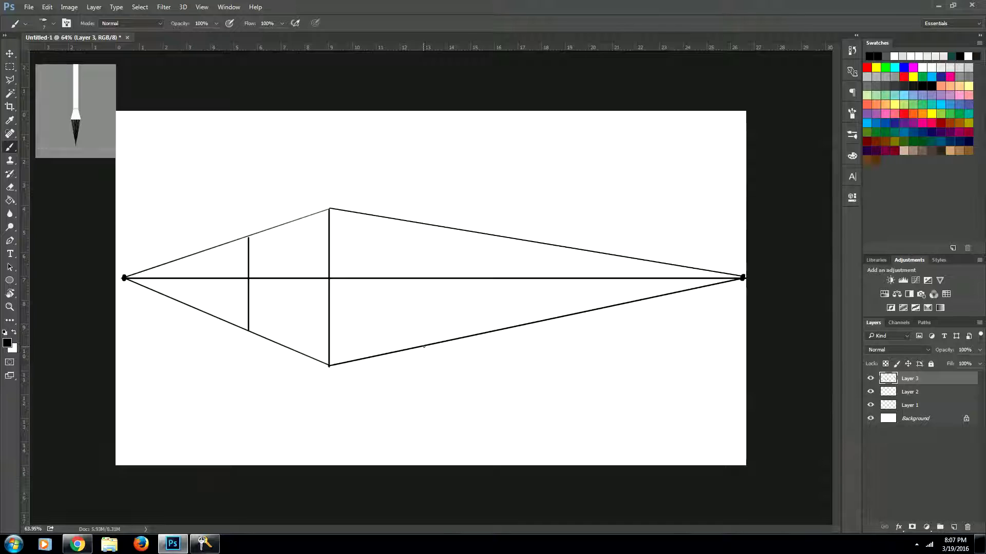
pyautogui.moveTo(424, 345); pyautogui.dragTo(431, 231)
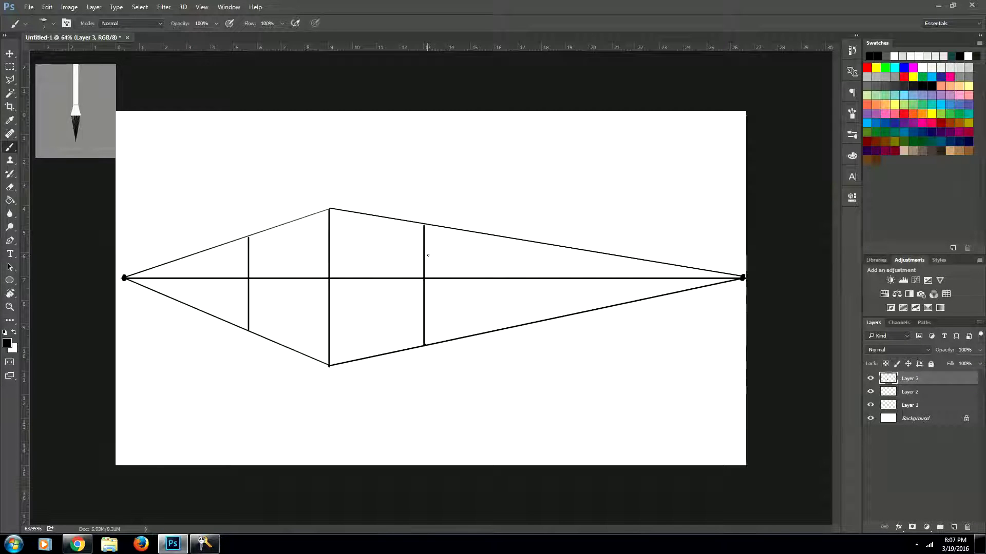
# Step: Erase the perspective lines past the box's side edges and hide the Layer 1 horizon line
pyautogui.press('e')
pyautogui.moveTo(441, 345)
pyautogui.mouseDown()
pyautogui.moveTo(431, 345)
pyautogui.moveTo(738, 277)
pyautogui.mouseUp()
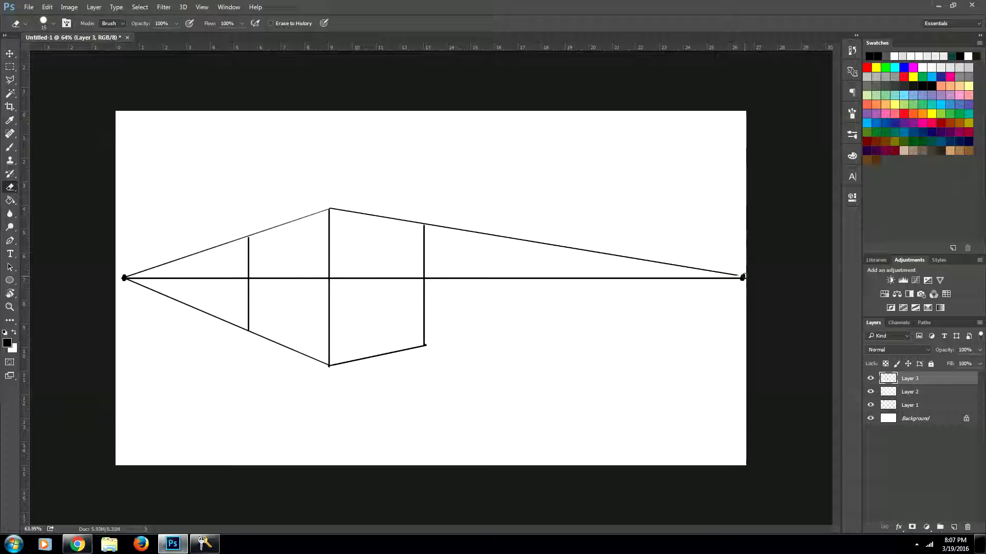
pyautogui.moveTo(428, 225); pyautogui.dragTo(429, 229)
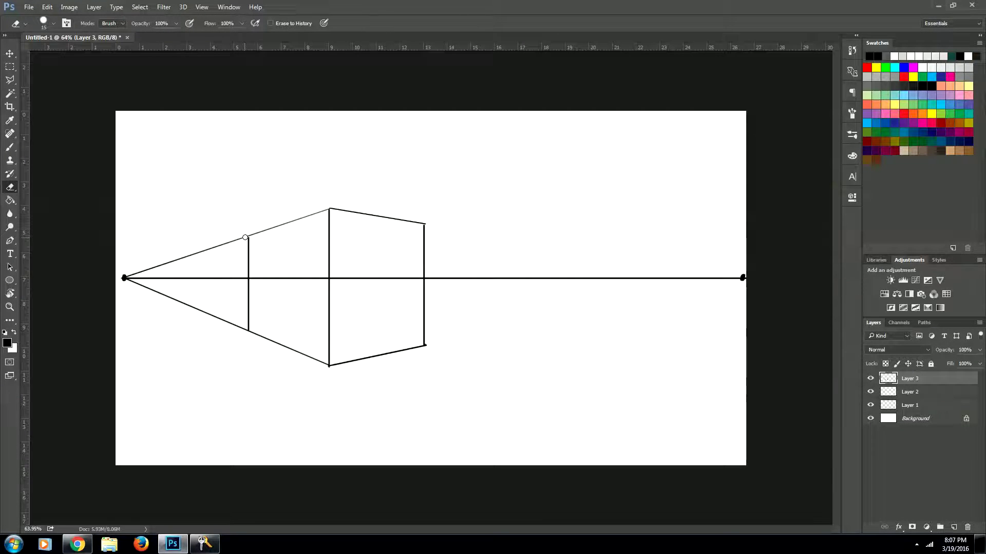
pyautogui.moveTo(245, 238)
pyautogui.mouseDown()
pyautogui.moveTo(131, 286)
pyautogui.moveTo(248, 332)
pyautogui.mouseUp()
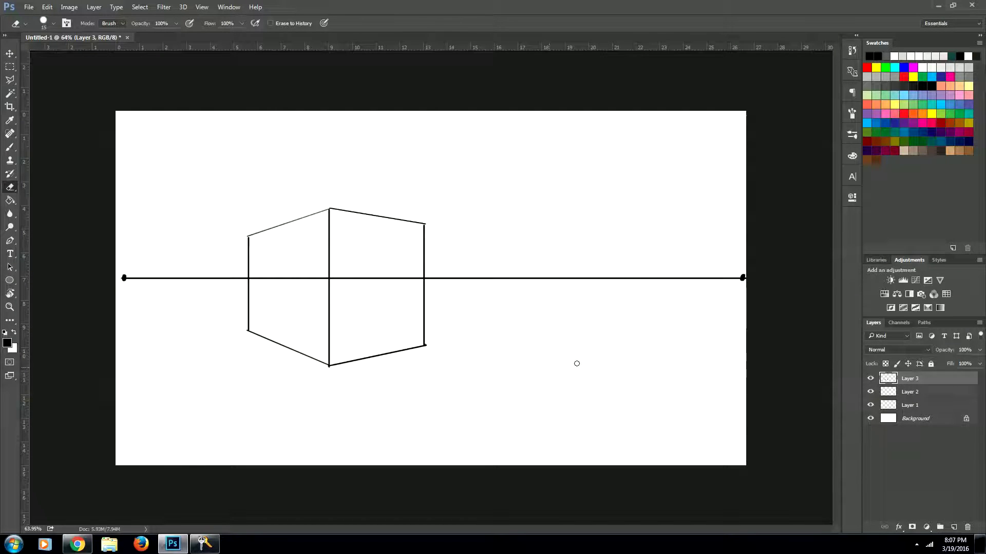
pyautogui.click(872, 406)
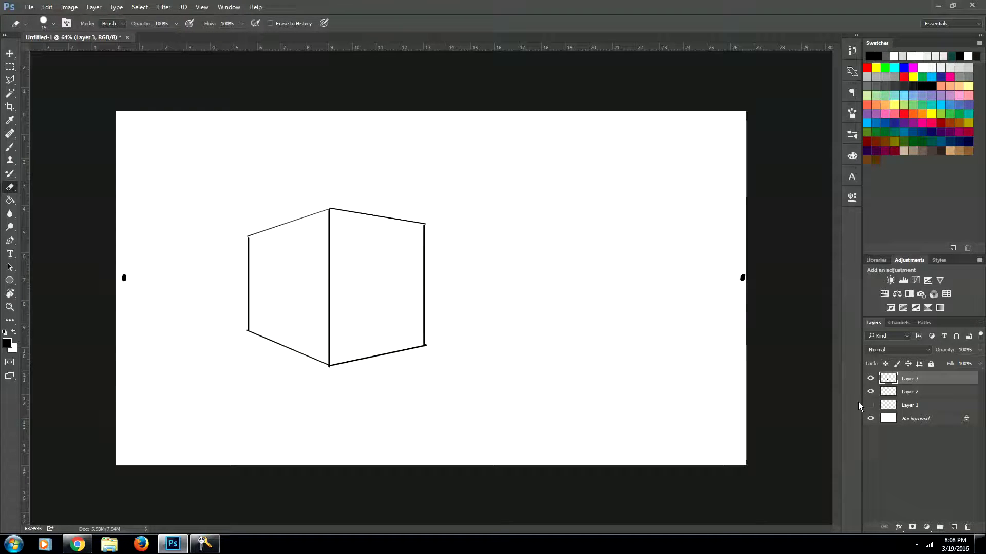
# Step: Draw a circle with the Ellipse Tool to the right of the box
pyautogui.press('m')
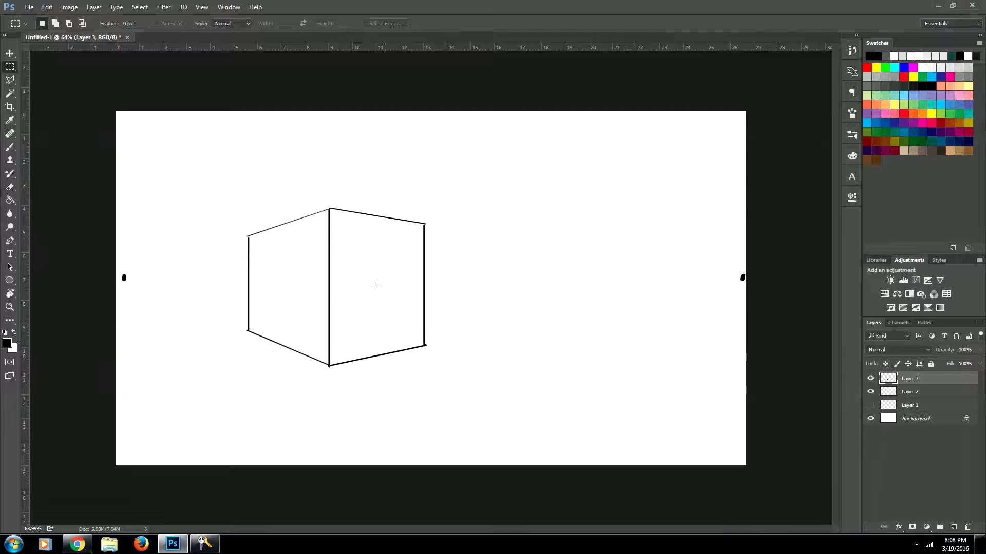
pyautogui.click(10, 281)
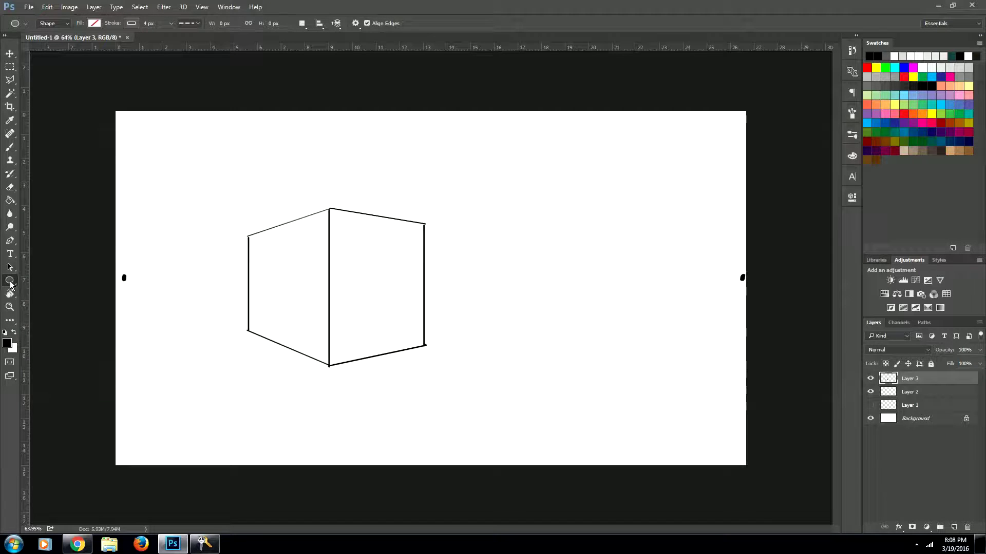
pyautogui.rightClick(10, 282)
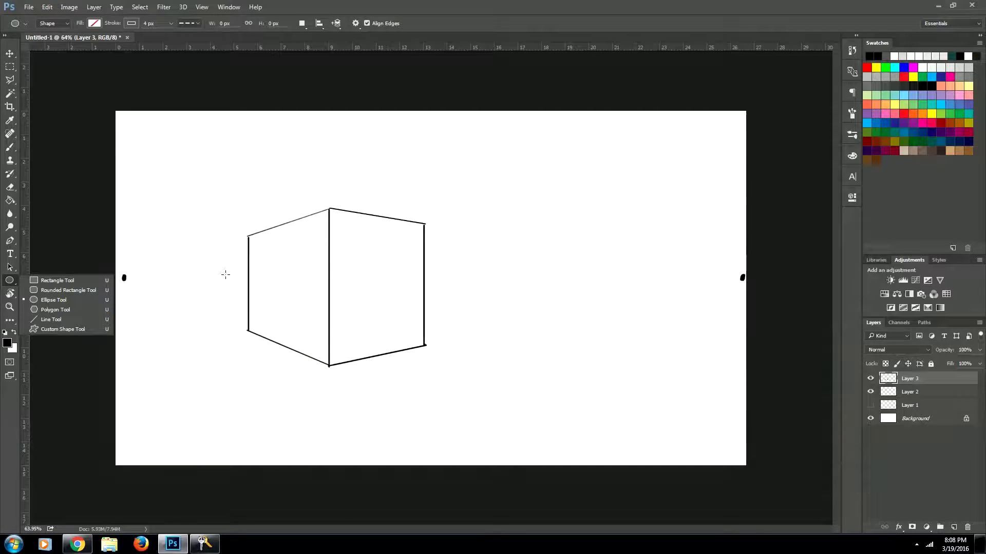
pyautogui.click(476, 262)
pyautogui.click(476, 262)
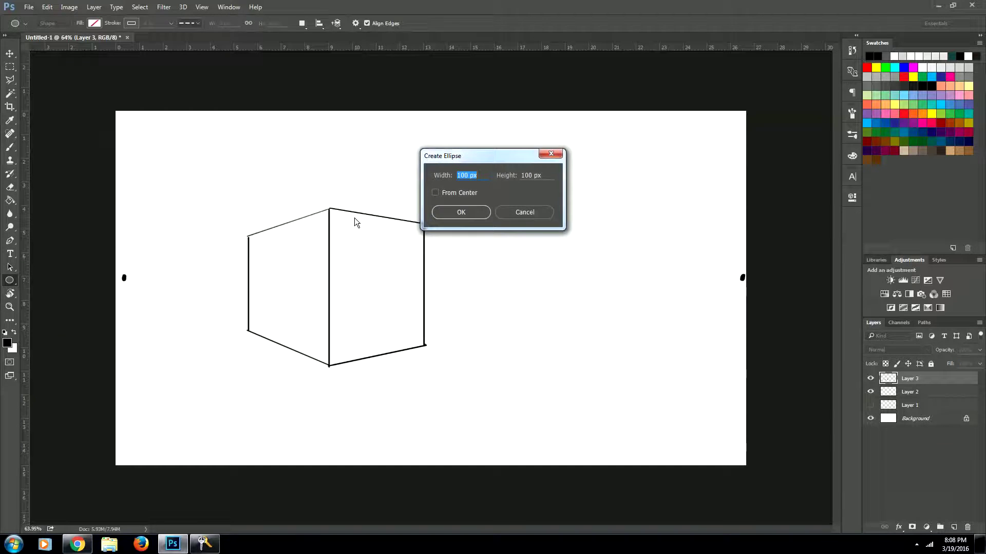
pyautogui.click(529, 213)
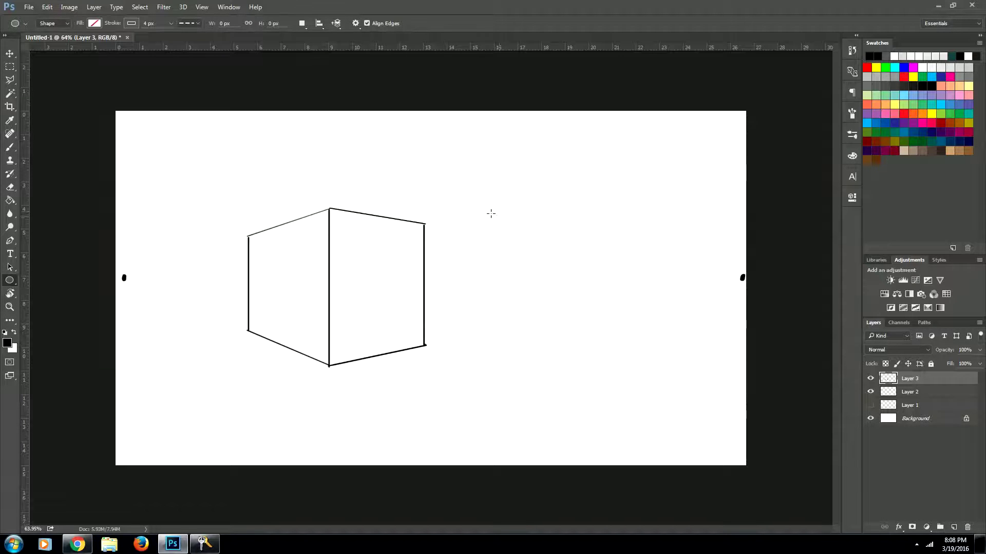
pyautogui.moveTo(485, 210); pyautogui.dragTo(634, 365)
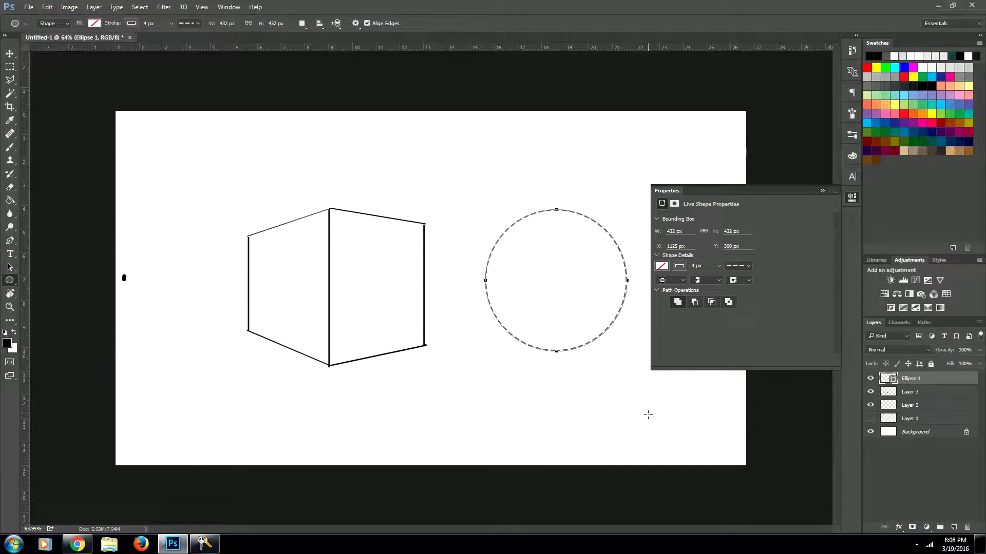
# Step: Give the circle a solid black outline stroke in the Properties panel
pyautogui.click(738, 266)
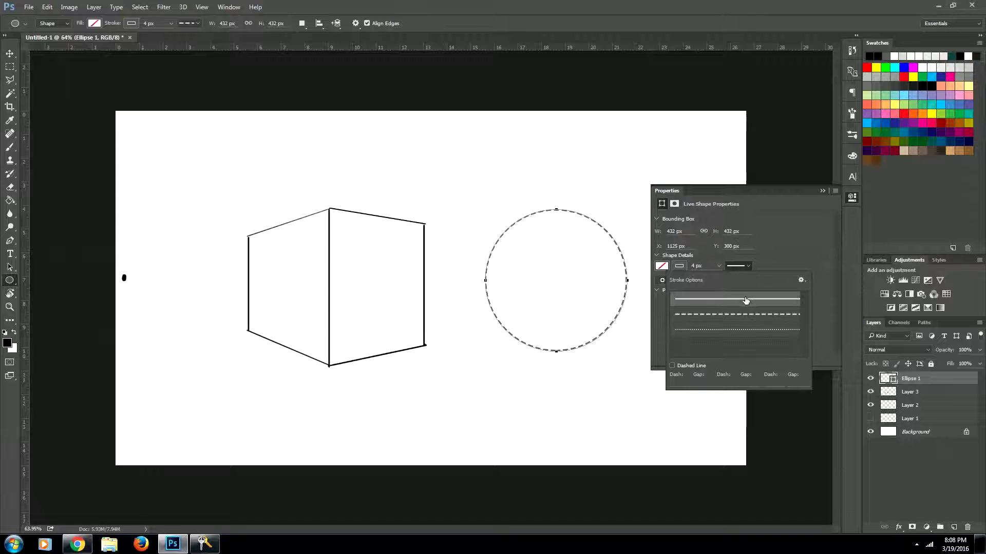
pyautogui.click(745, 300)
pyautogui.click(683, 266)
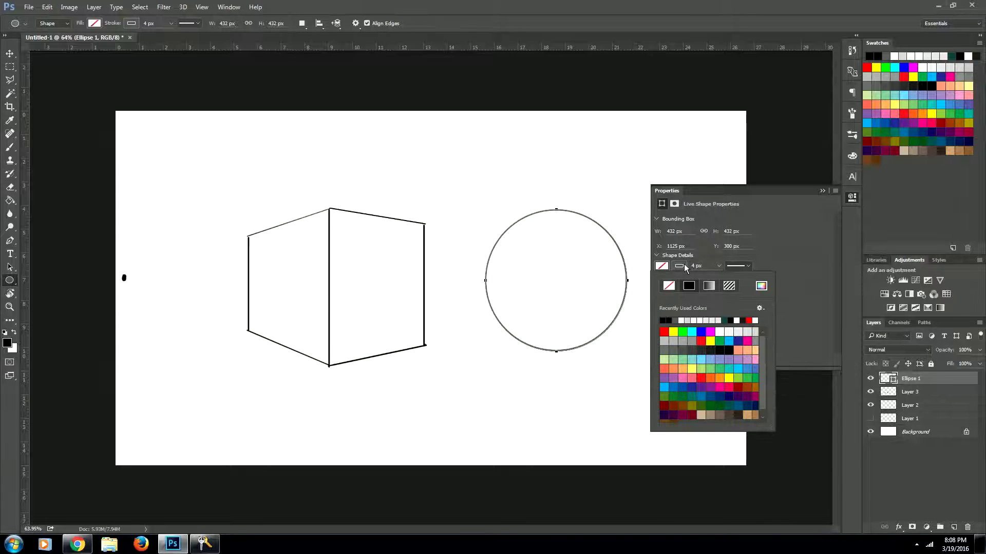
pyautogui.click(668, 319)
pyautogui.click(785, 265)
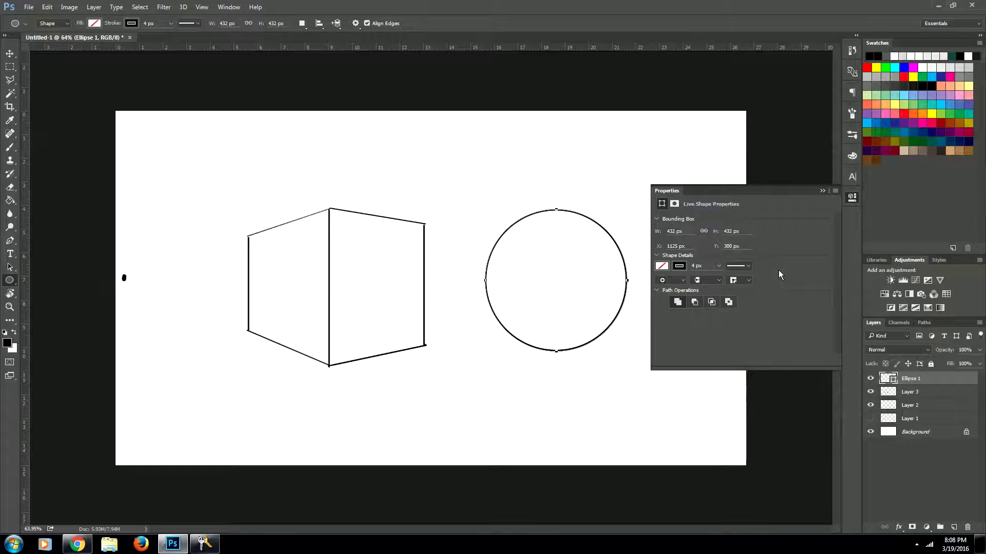
pyautogui.click(851, 199)
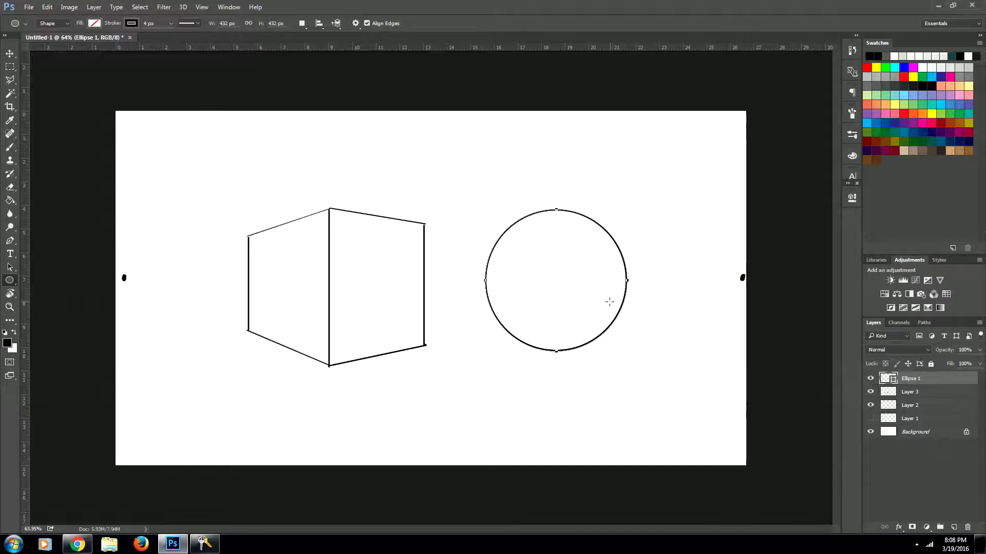
# Step: Free-transform the circle onto the right face, distorting its corners to the face's corners into a tall ellipse
pyautogui.hotkey('ctrl', 't')
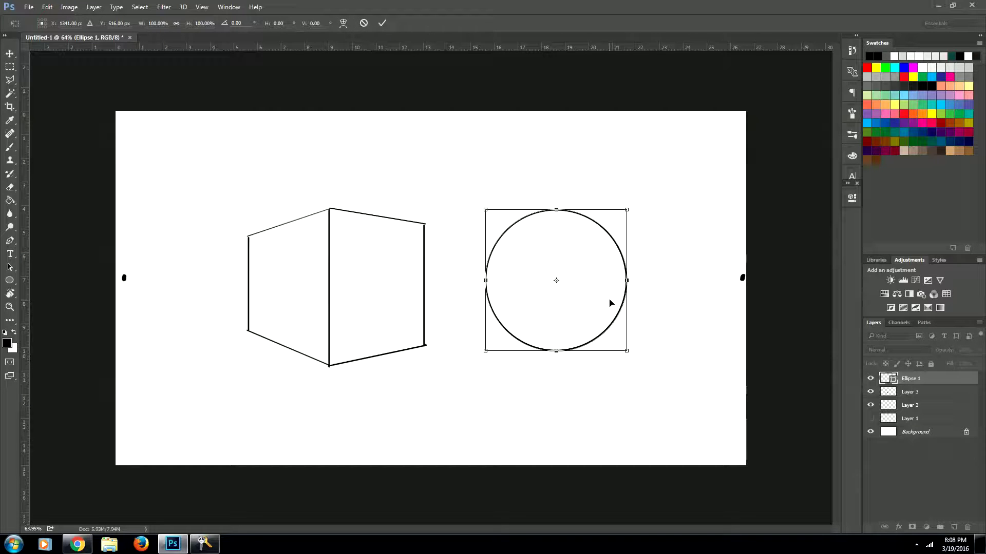
pyautogui.moveTo(561, 312); pyautogui.dragTo(424, 309)
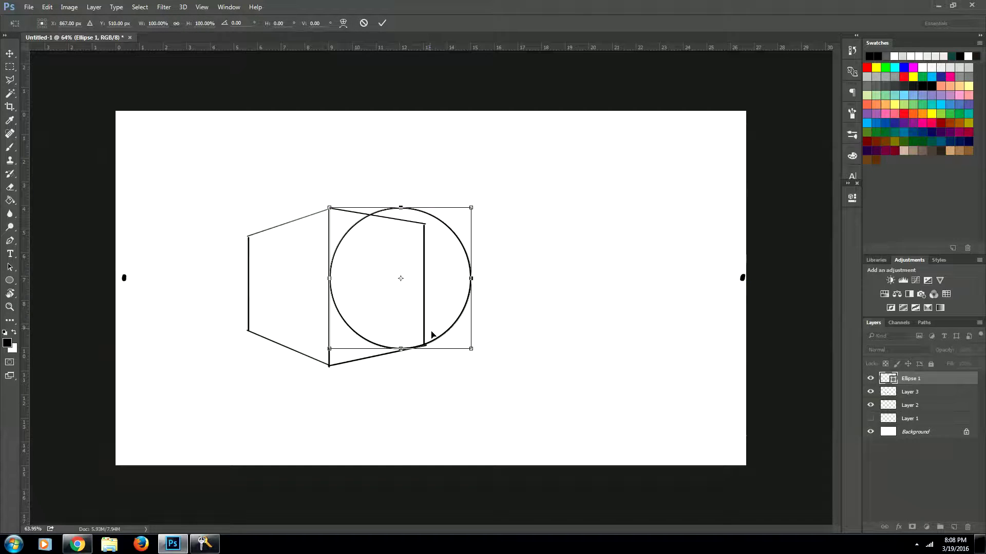
pyautogui.rightClick(377, 279)
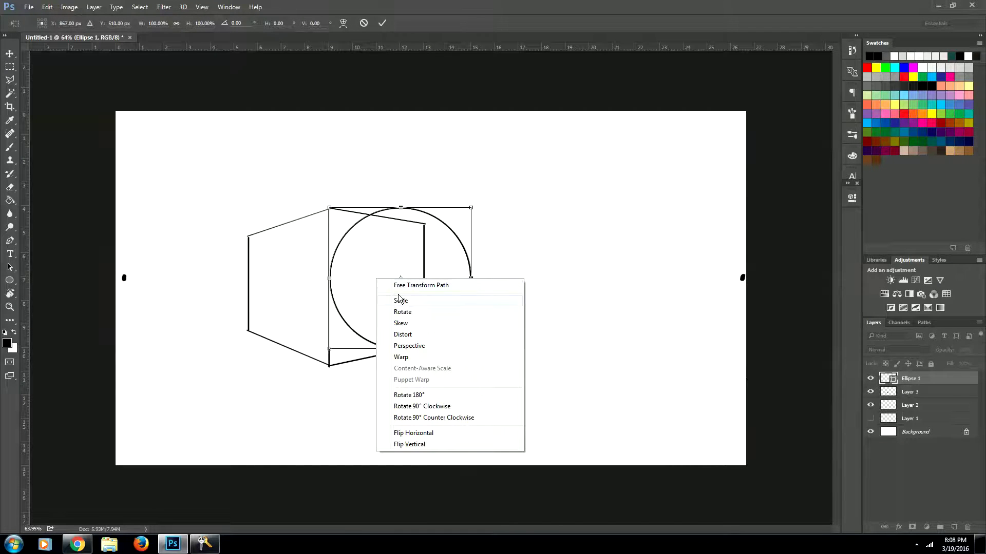
pyautogui.click(424, 335)
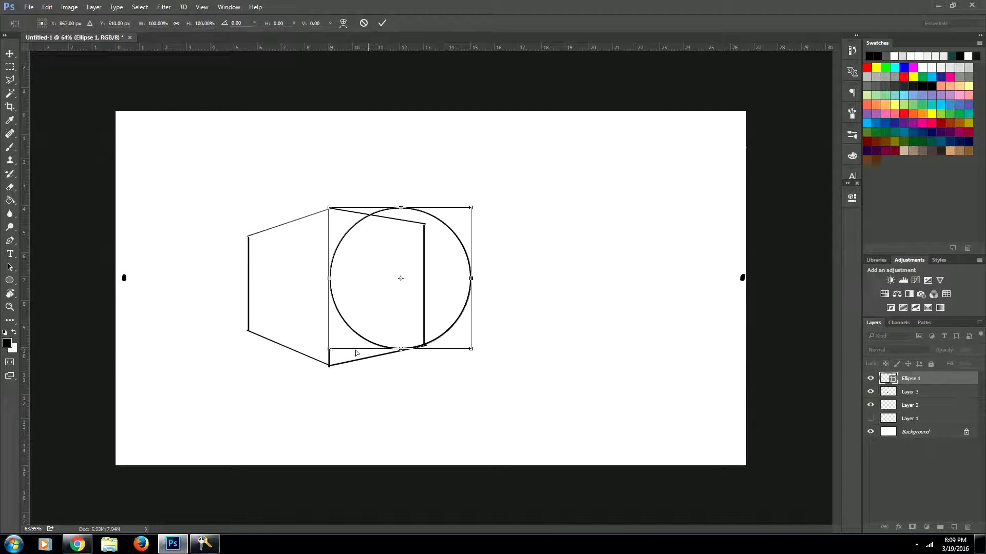
pyautogui.moveTo(329, 349); pyautogui.dragTo(328, 367)
pyautogui.moveTo(471, 352); pyautogui.dragTo(426, 346)
pyautogui.moveTo(470, 207); pyautogui.dragTo(425, 226)
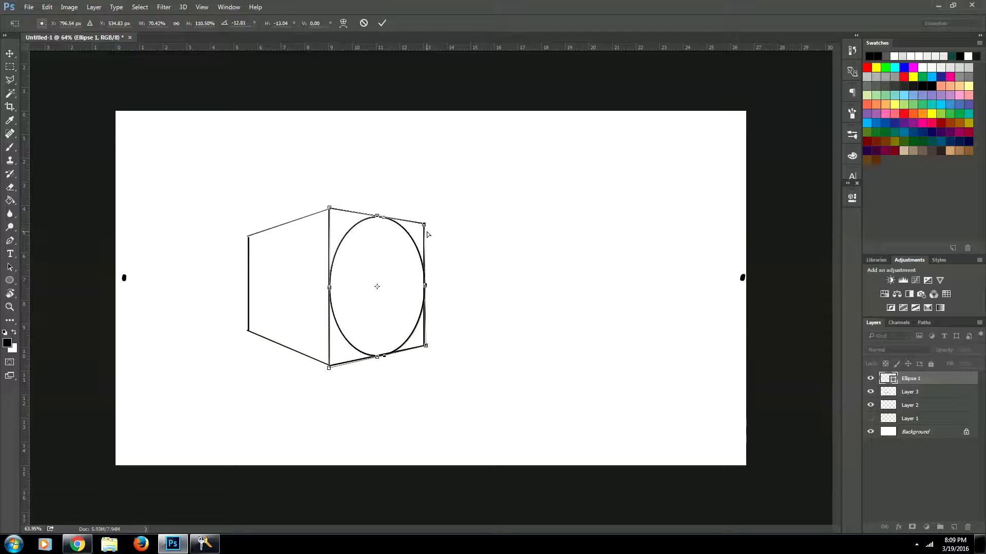
pyautogui.press('Return')
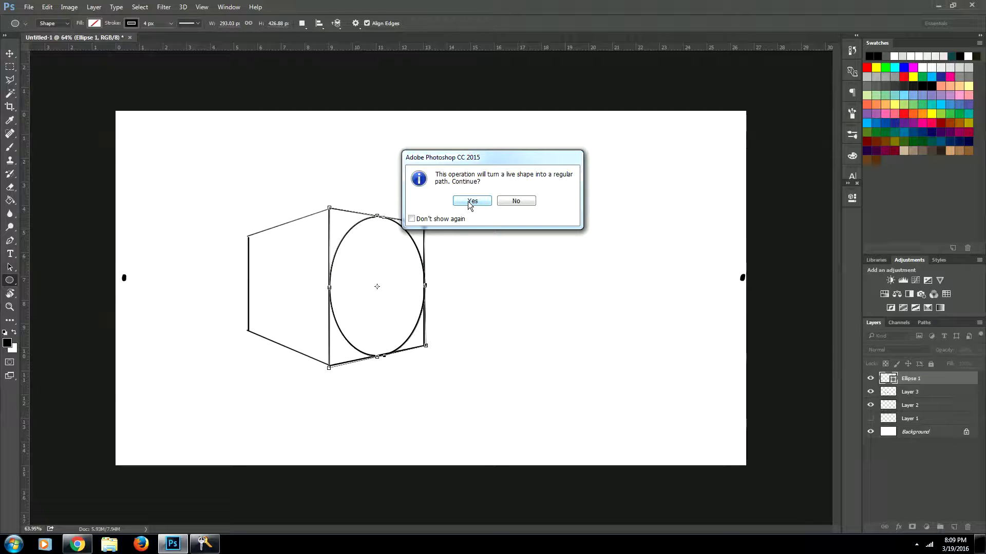
# Step: Accept the shape-to-path conversion, hide the Layer 3 cube, and rasterize the Ellipse 1 layer
pyautogui.click(472, 202)
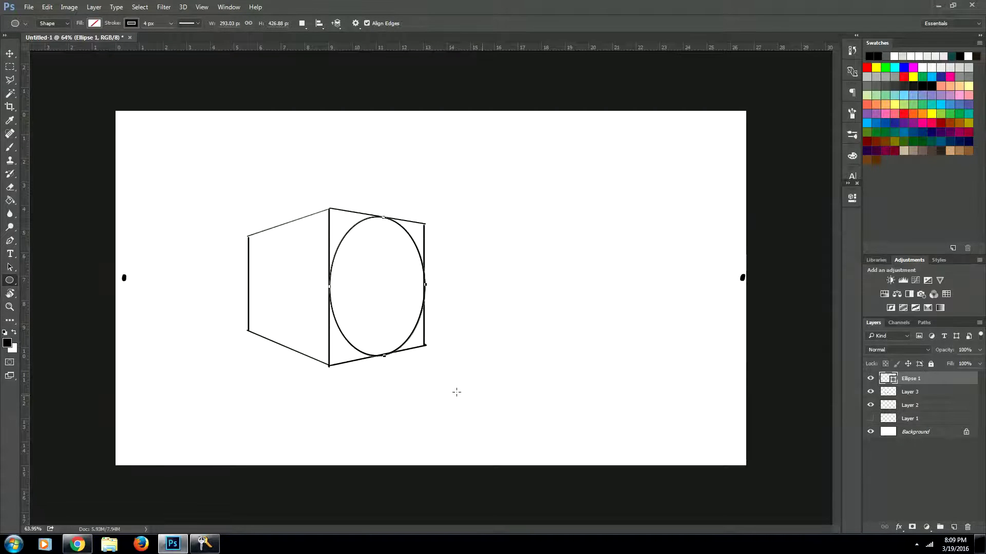
pyautogui.press('Return')
pyautogui.click(870, 391)
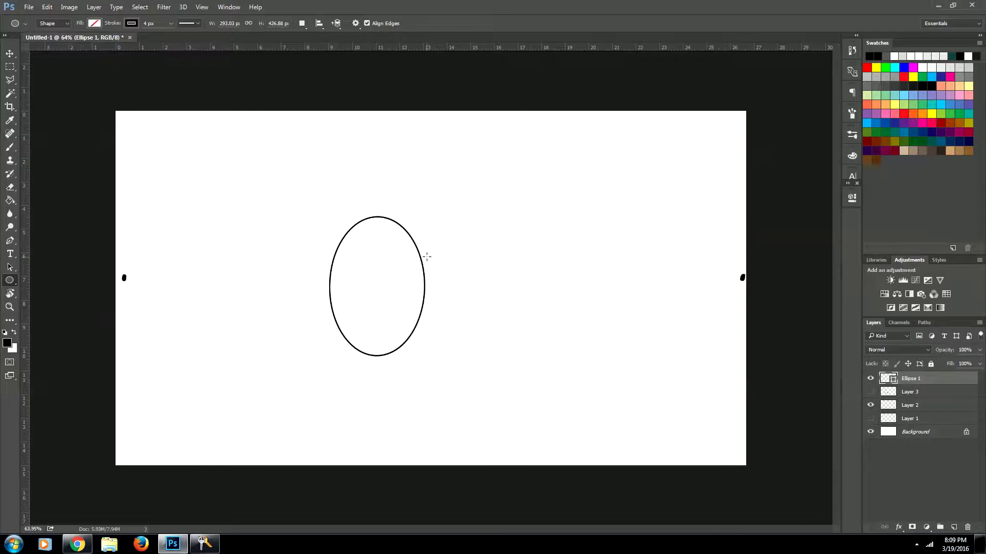
pyautogui.press('e')
pyautogui.click(467, 207)
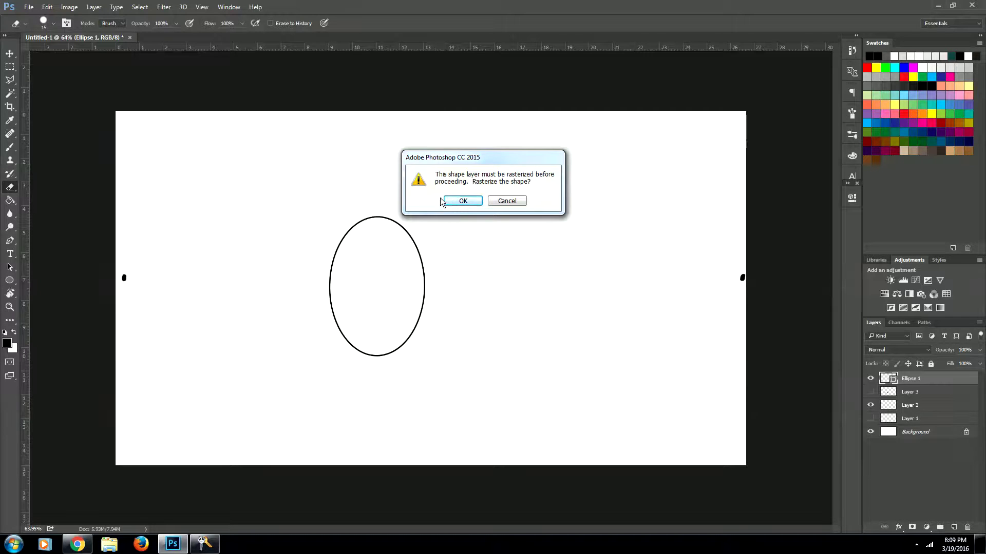
pyautogui.click(459, 201)
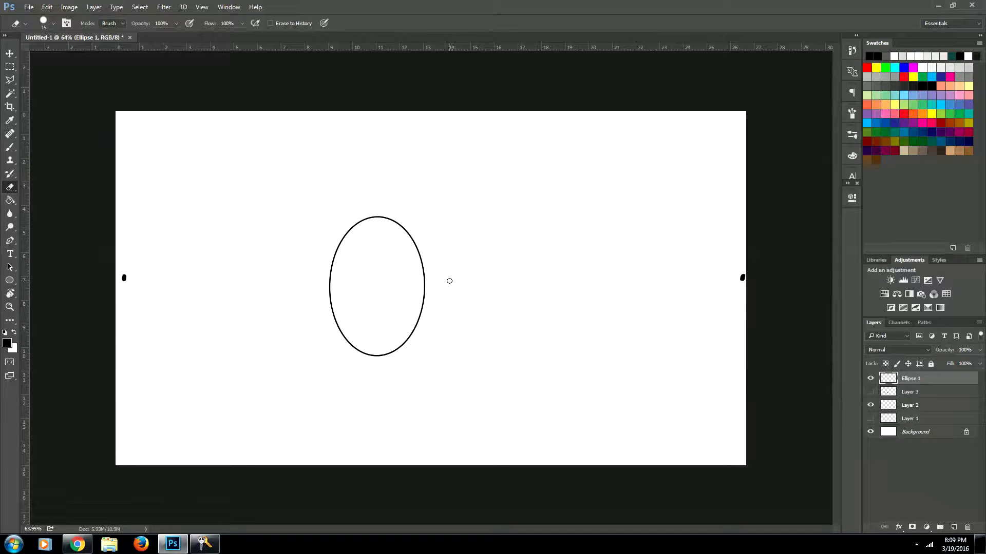
# Step: Erase part of the ellipse's right edge, then undo that eraser stroke
pyautogui.moveTo(426, 263); pyautogui.dragTo(425, 277)
pyautogui.hotkey('ctrl', 'z')
pyautogui.press('b')
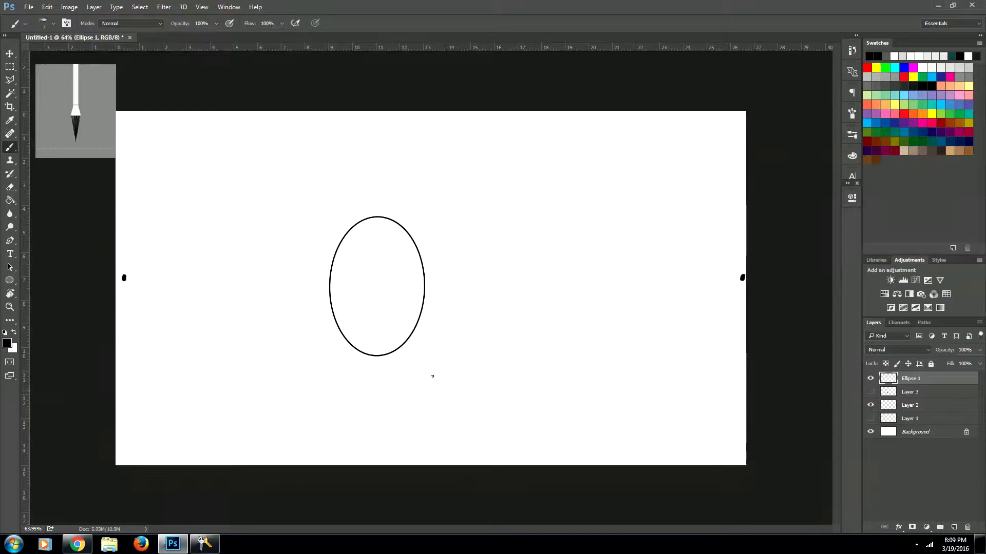
# Step: Copy the ellipse onto a new Layer 4 and move the copy up and to the right
pyautogui.press('m')
pyautogui.moveTo(292, 184)
pyautogui.mouseDown()
pyautogui.moveTo(449, 426)
pyautogui.moveTo(460, 415)
pyautogui.mouseUp()
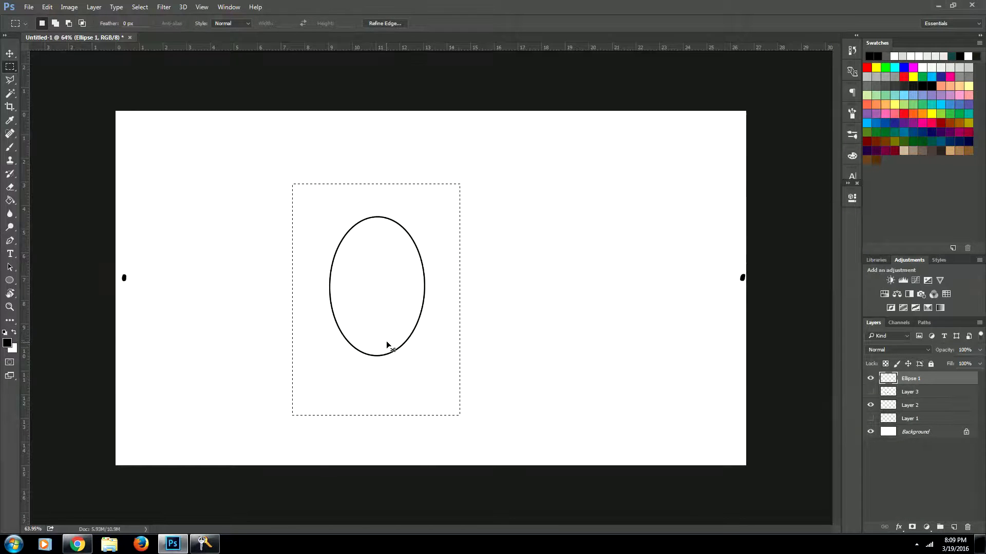
pyautogui.hotkey('ctrl', 'j')
pyautogui.press('v')
pyautogui.moveTo(370, 318); pyautogui.dragTo(491, 281)
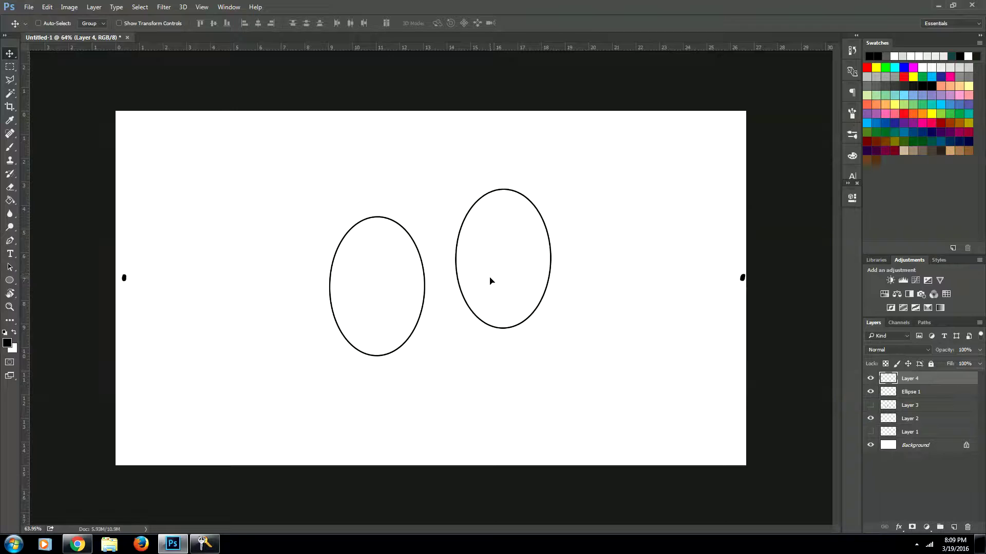
pyautogui.click(914, 394)
pyautogui.press('b')
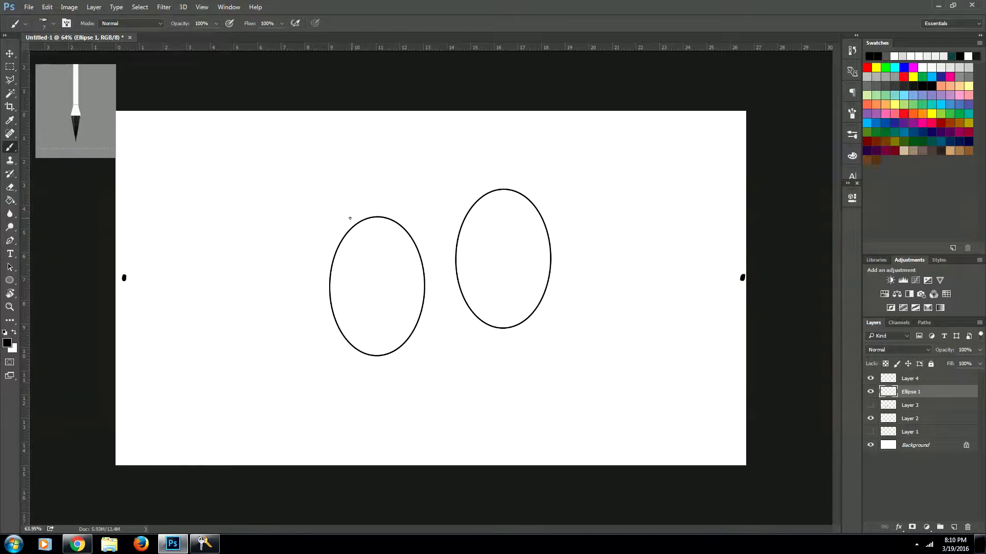
# Step: Draw straight brush lines from the left vanishing dot to the left ellipse's top and bottom
pyautogui.keyDown('shift'); pyautogui.click(371, 217); pyautogui.keyUp('shift')
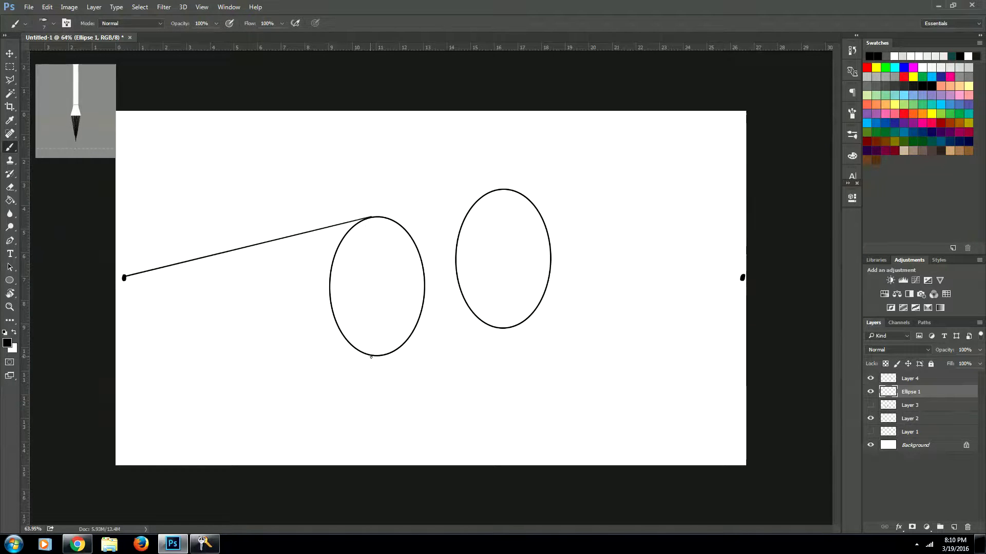
pyautogui.click(124, 278)
pyautogui.keyDown('shift'); pyautogui.click(363, 352); pyautogui.keyUp('shift')
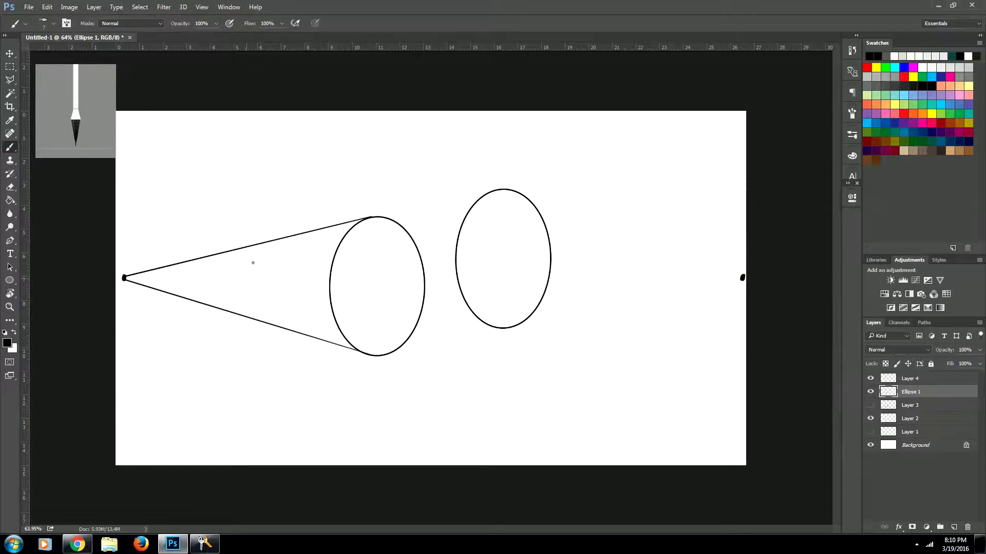
# Step: Move the Layer 4 ellipse copy onto the cone and scale it to about 64% between the lines
pyautogui.click(922, 380)
pyautogui.press('v')
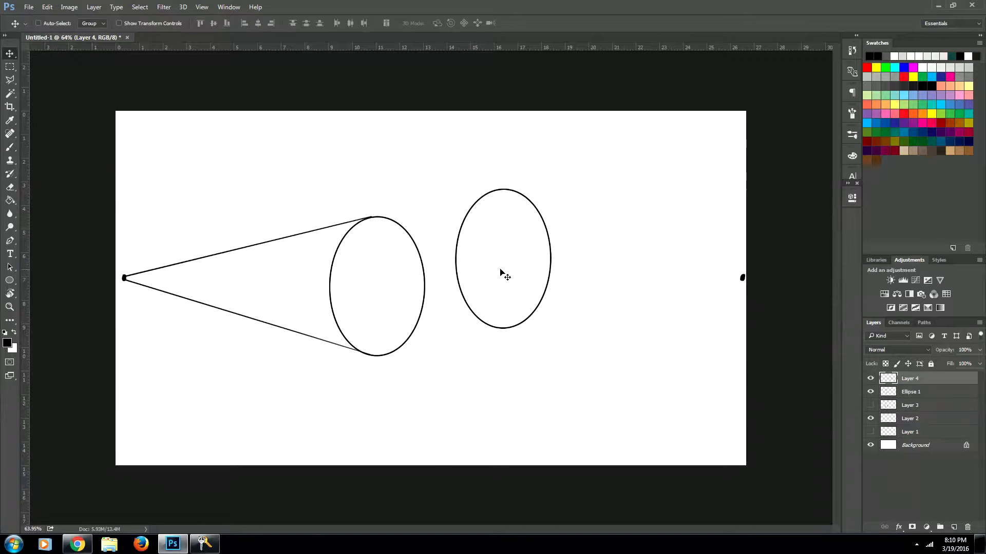
pyautogui.moveTo(501, 272)
pyautogui.mouseDown()
pyautogui.moveTo(304, 279)
pyautogui.moveTo(300, 289)
pyautogui.mouseUp()
pyautogui.hotkey('ctrl', 't')
pyautogui.moveTo(247, 208); pyautogui.dragTo(274, 248)
pyautogui.moveTo(303, 296)
pyautogui.mouseDown()
pyautogui.moveTo(306, 317)
pyautogui.moveTo(291, 310)
pyautogui.mouseUp()
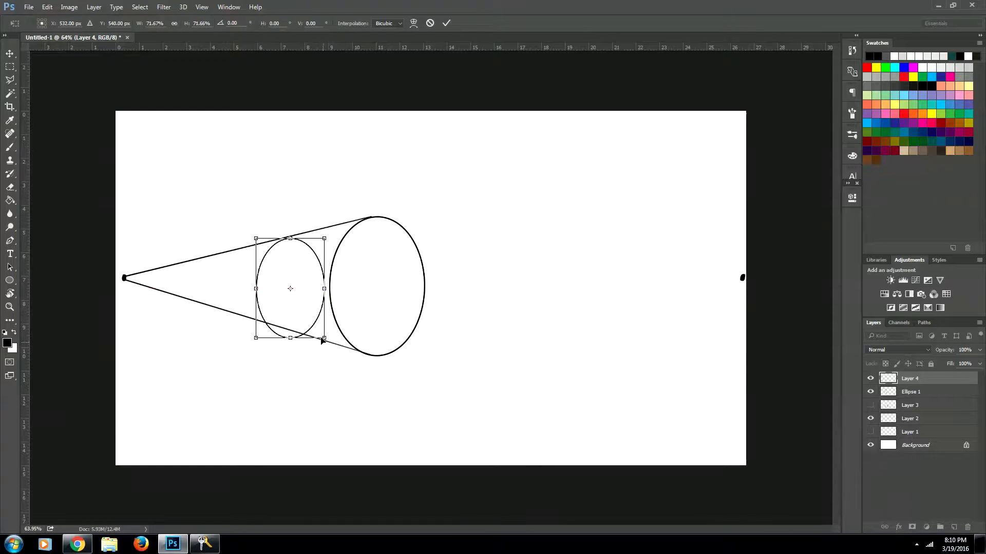
pyautogui.moveTo(325, 339); pyautogui.dragTo(313, 330)
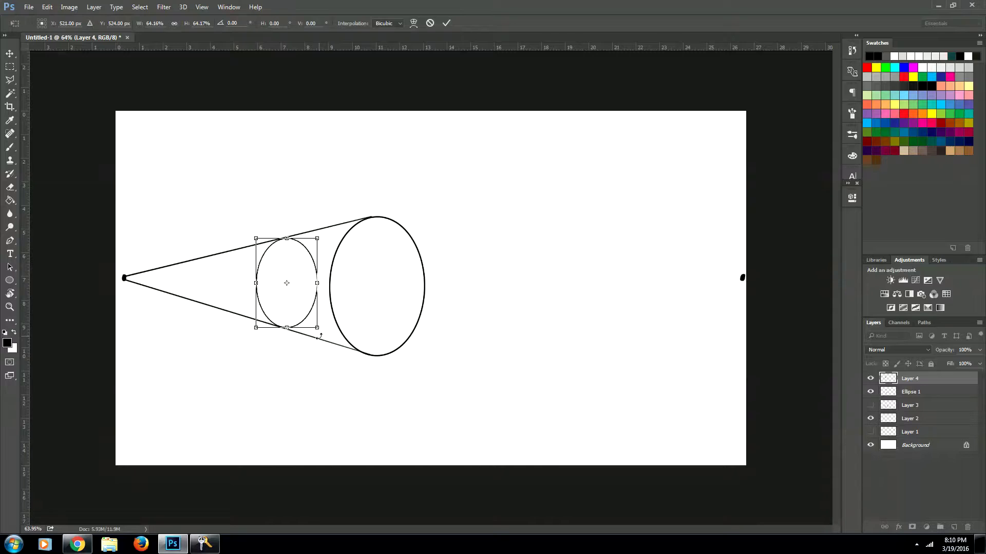
pyautogui.press('Return')
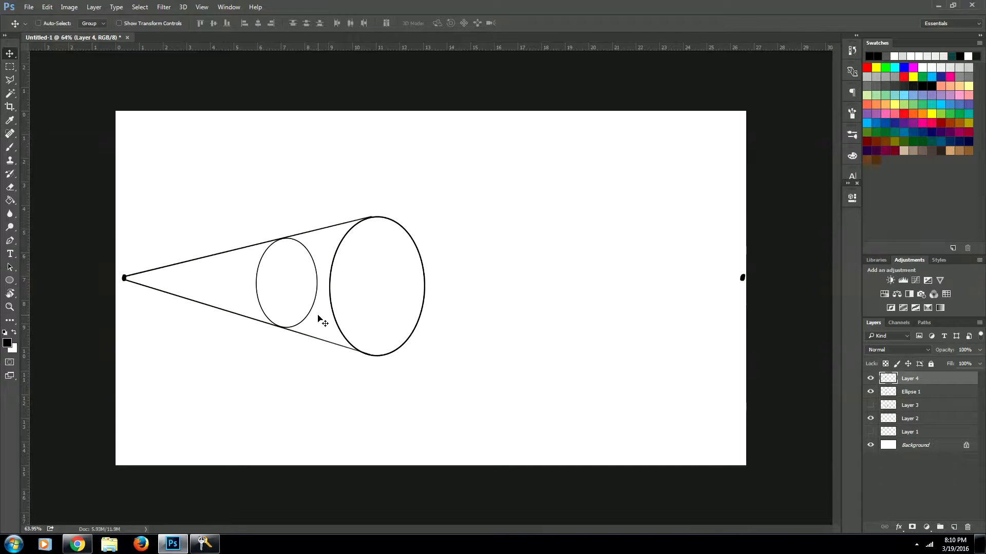
# Step: Erase the small ellipse's hidden right arc on Layer 4, then the Ellipse 1 cone lines back to the apex
pyautogui.press('e')
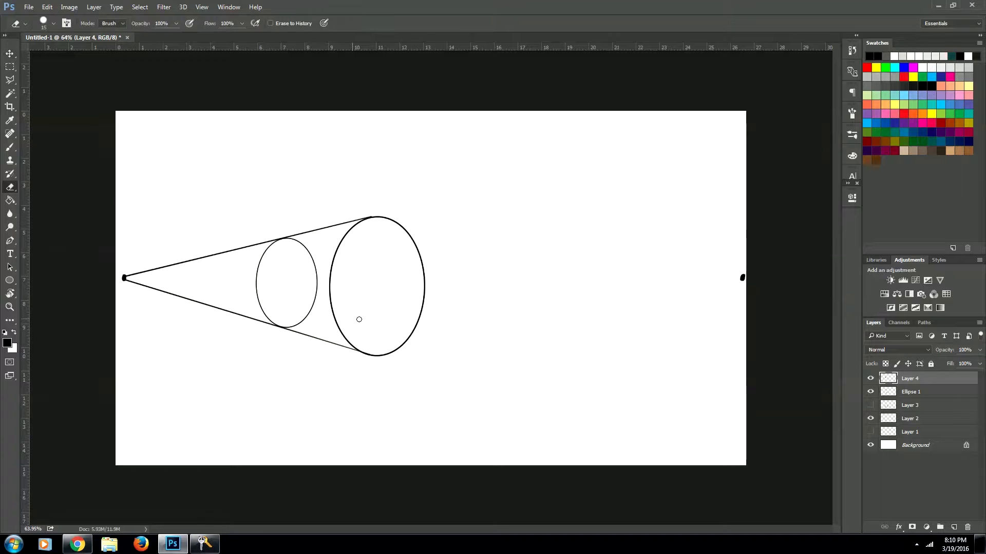
pyautogui.moveTo(287, 328)
pyautogui.mouseDown()
pyautogui.moveTo(311, 314)
pyautogui.moveTo(321, 273)
pyautogui.moveTo(315, 282)
pyautogui.moveTo(291, 242)
pyautogui.mouseUp()
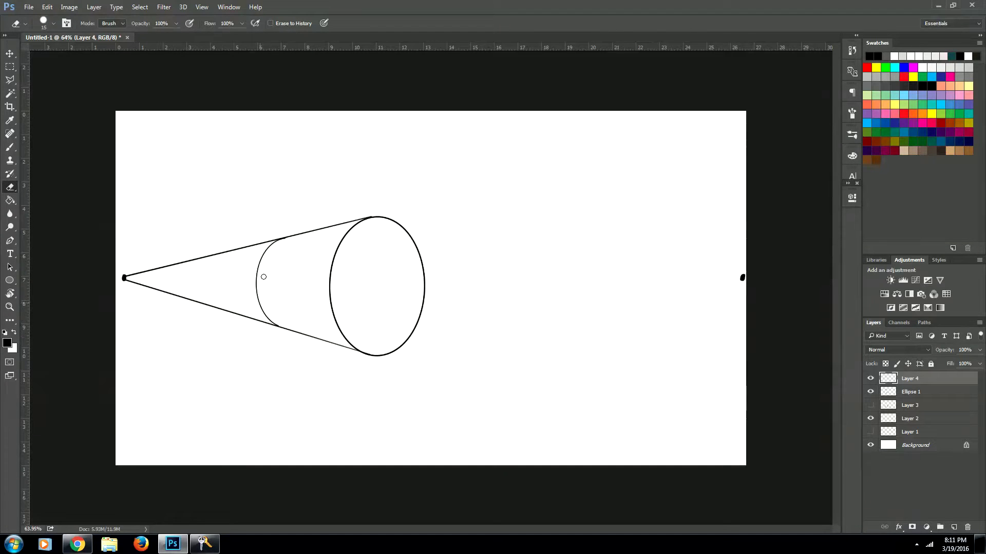
pyautogui.hotkey('alt', '[')
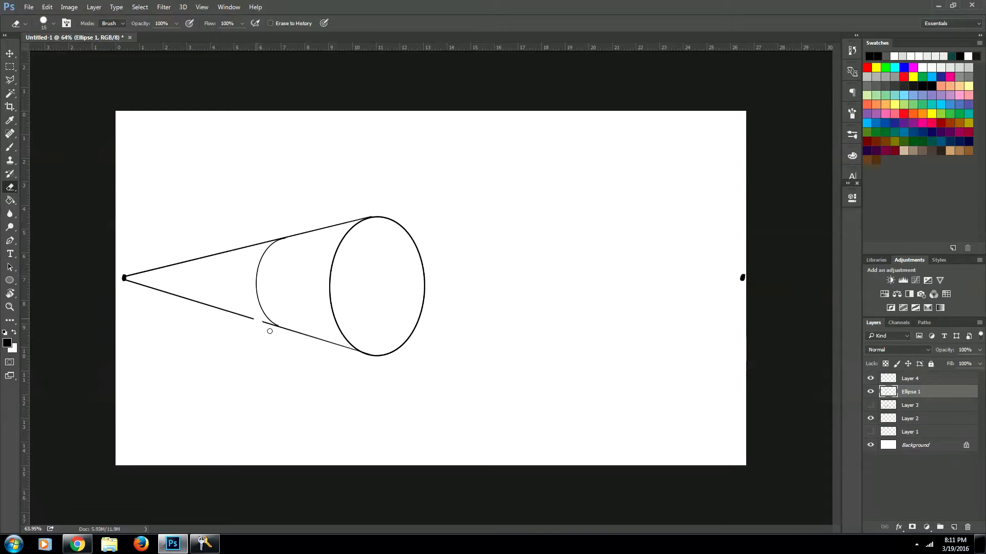
pyautogui.moveTo(271, 326); pyautogui.dragTo(275, 329)
pyautogui.moveTo(253, 240)
pyautogui.mouseDown()
pyautogui.moveTo(278, 234)
pyautogui.moveTo(130, 281)
pyautogui.mouseUp()
pyautogui.keyDown('shift'); pyautogui.click(254, 320); pyautogui.keyUp('shift')
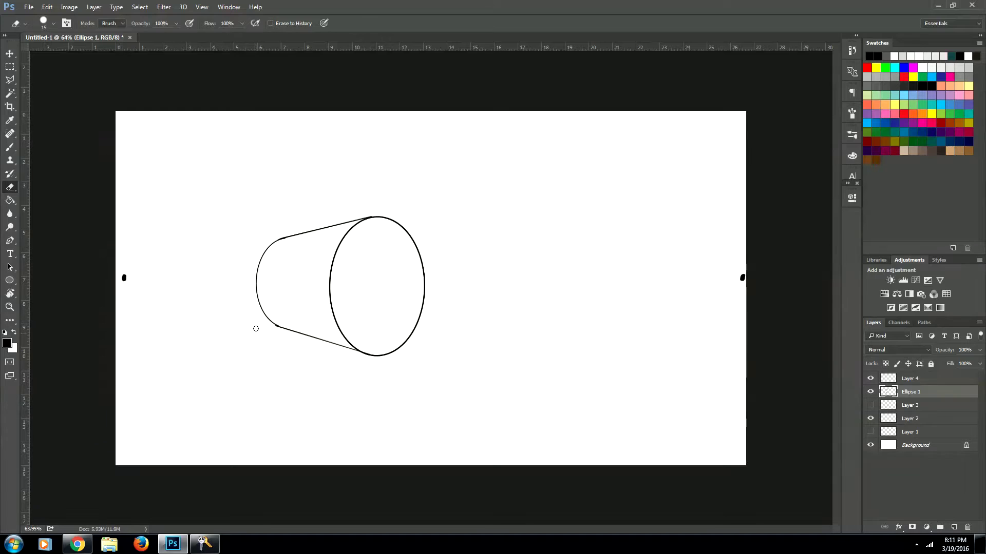